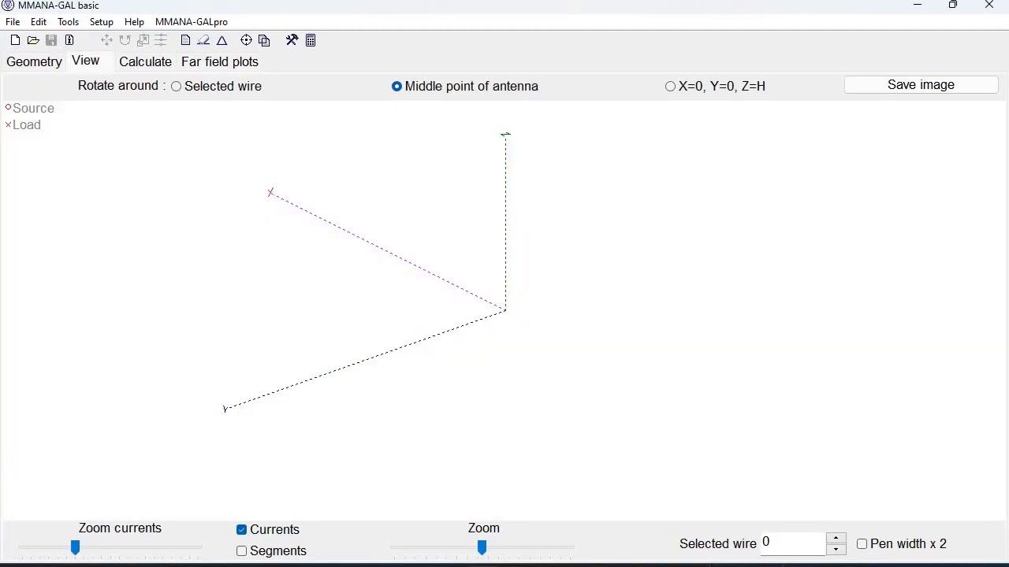
- Look through the Geometry, View, Calculate and Far field plots pages of the empty model
click(44, 71)
click(90, 68)
click(148, 68)
click(221, 69)
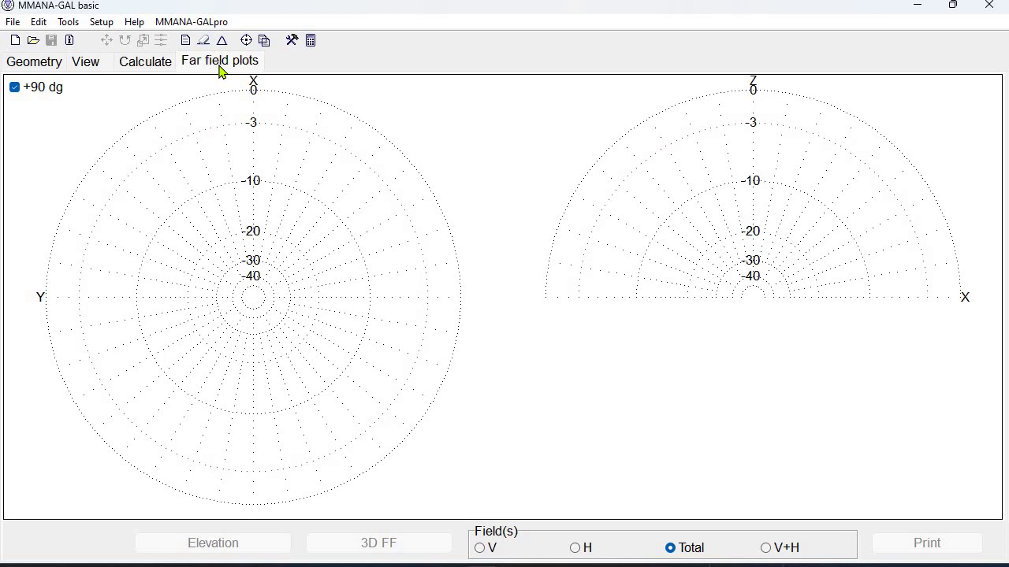
- Name the model '10m Dipole' and pick 28.500 MHz from the frequency presets
click(24, 68)
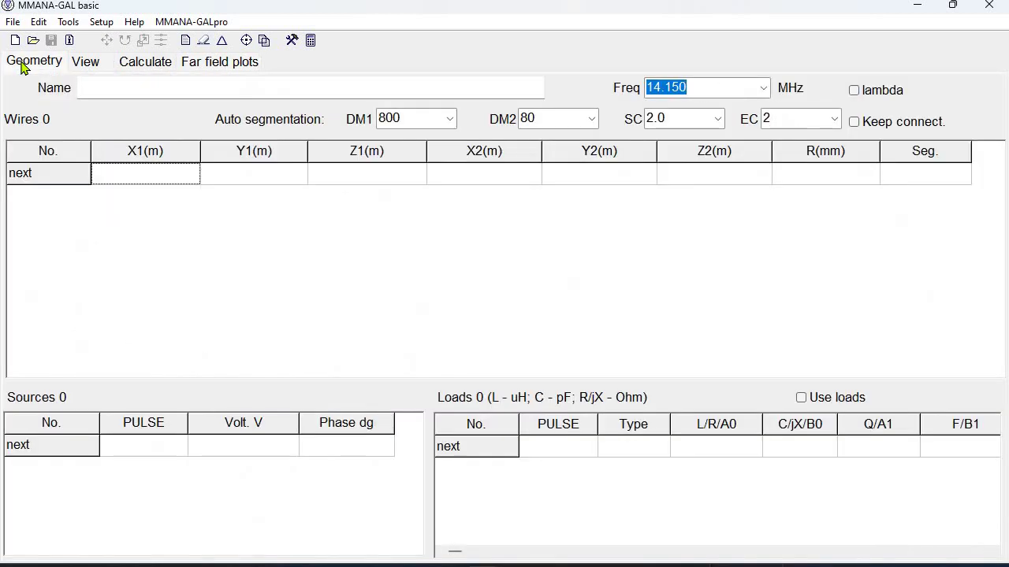
click(131, 90)
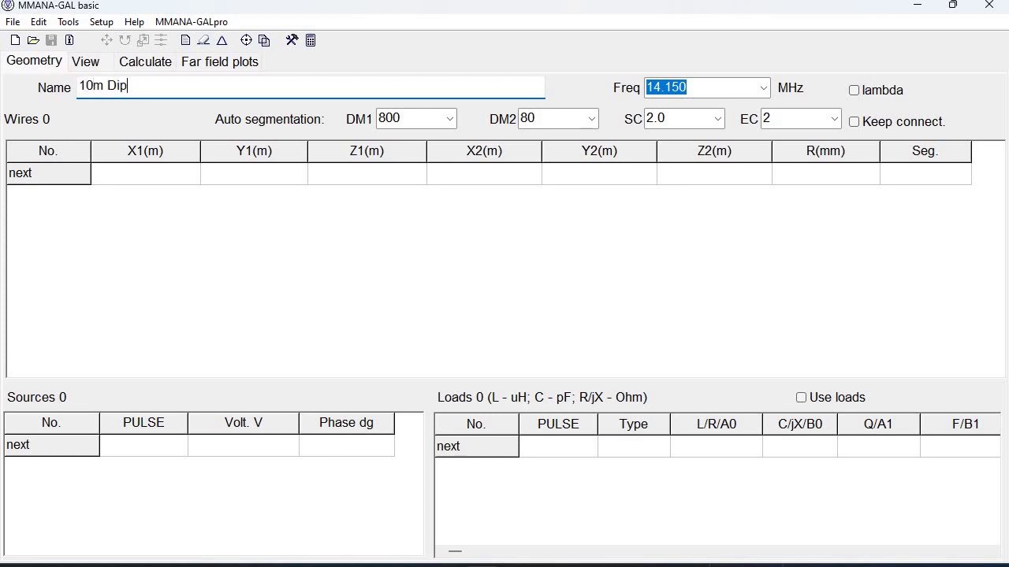
click(763, 88)
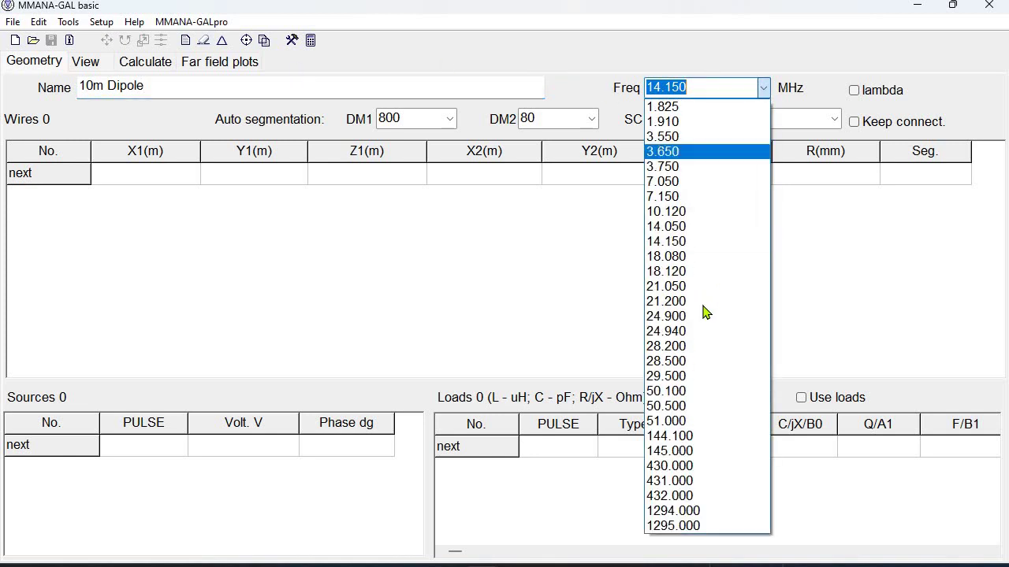
click(698, 362)
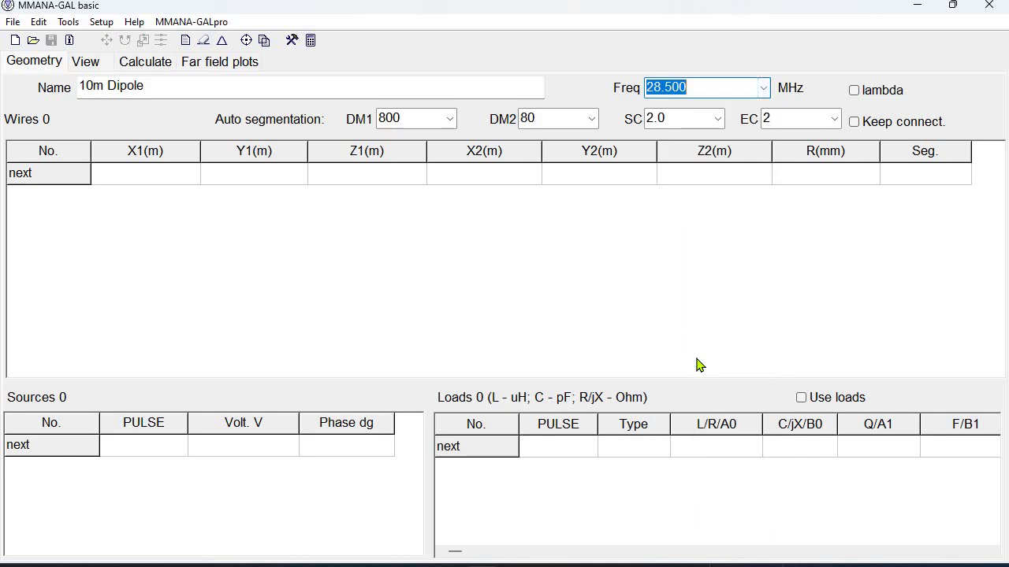
click(155, 175)
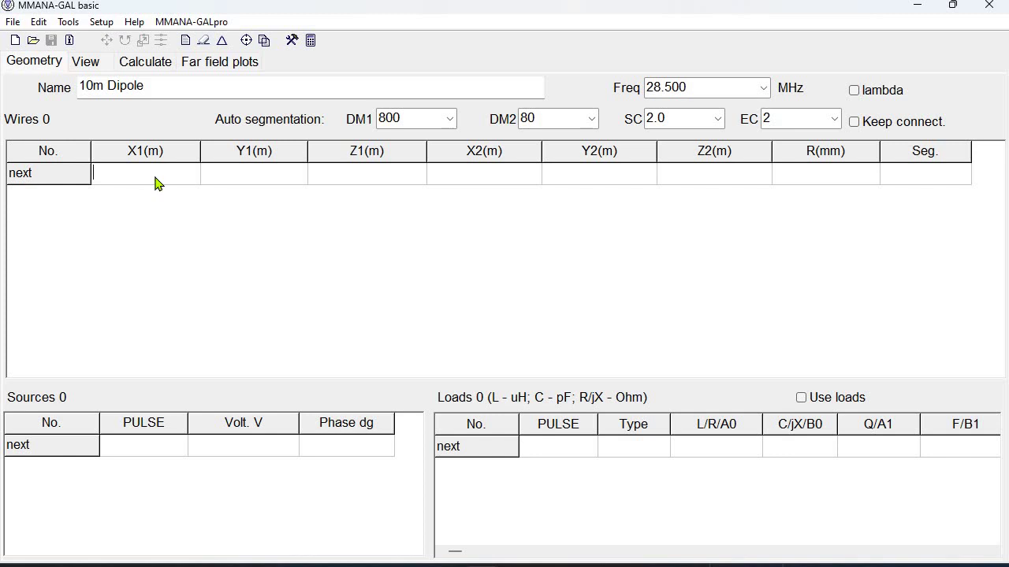
- Add wire 1 running from Y1 -2.5 m to Y2 2.5 m, a 5 m wire
key(Return)
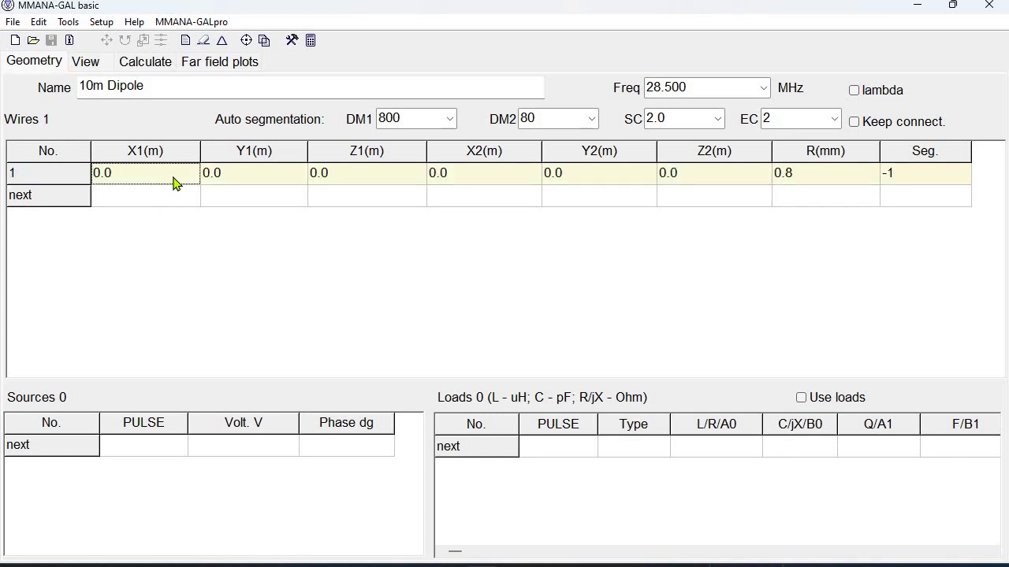
click(246, 176)
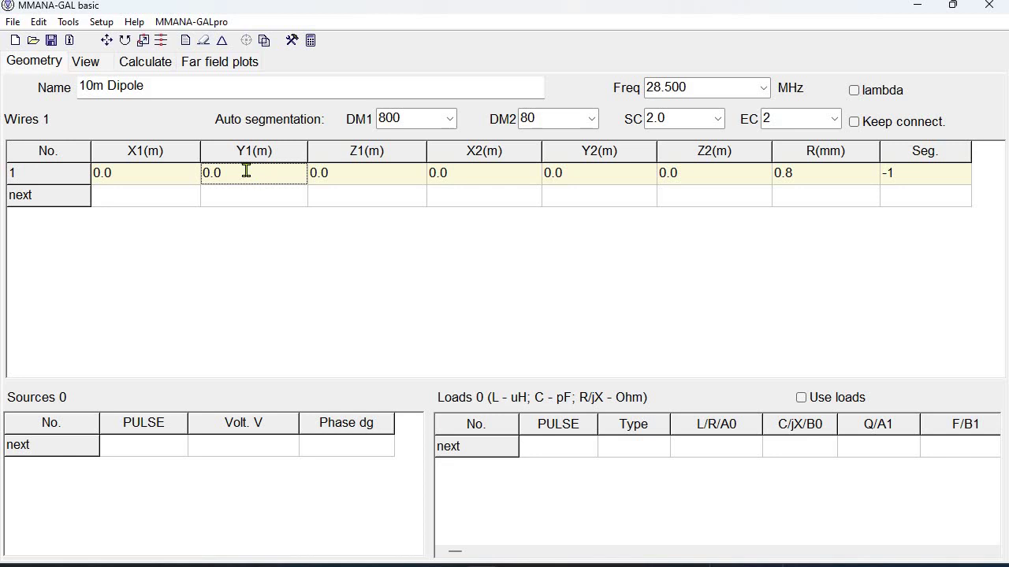
click(246, 171)
text(-)
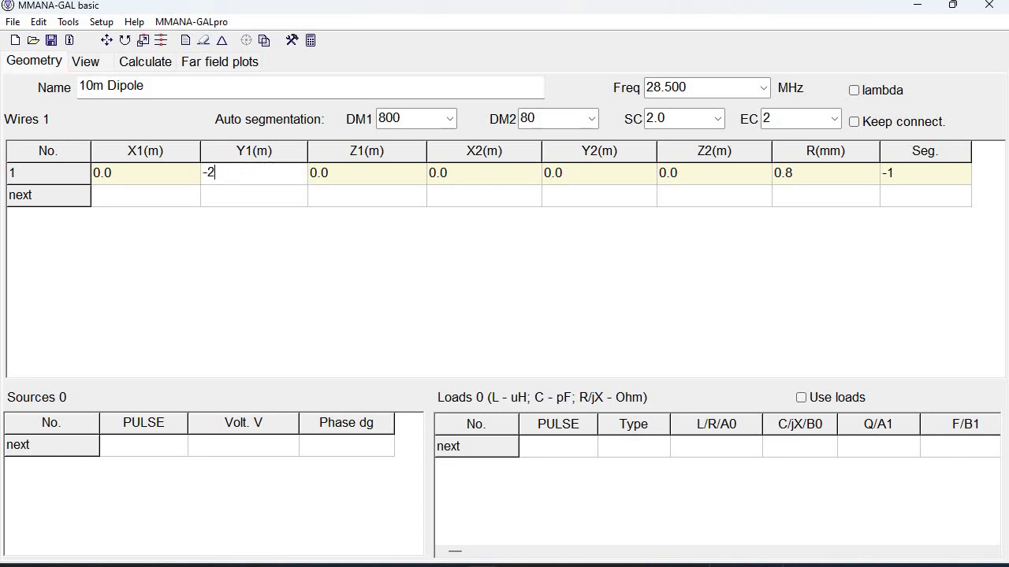
text(2.5)
key(Return)
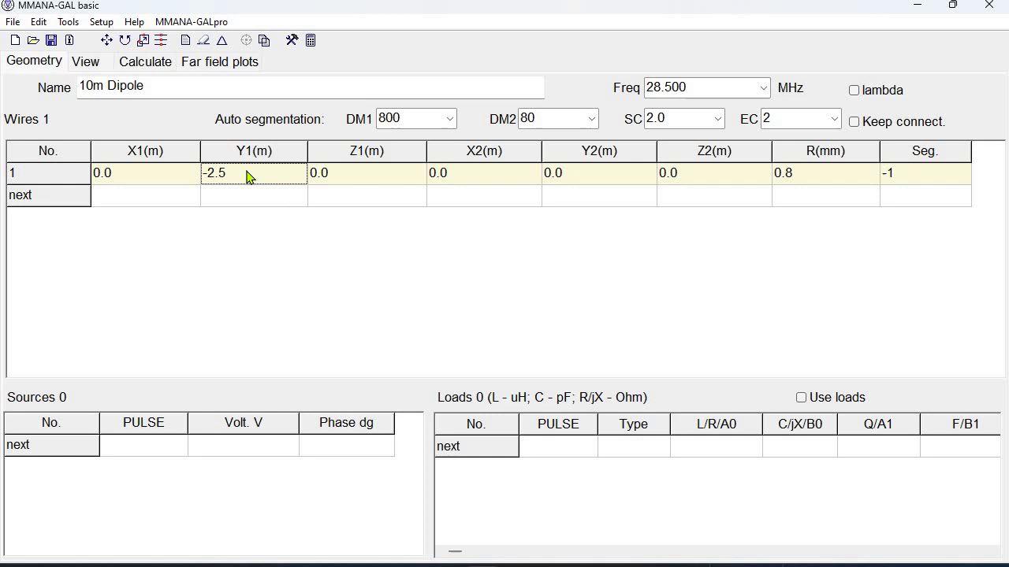
click(618, 173)
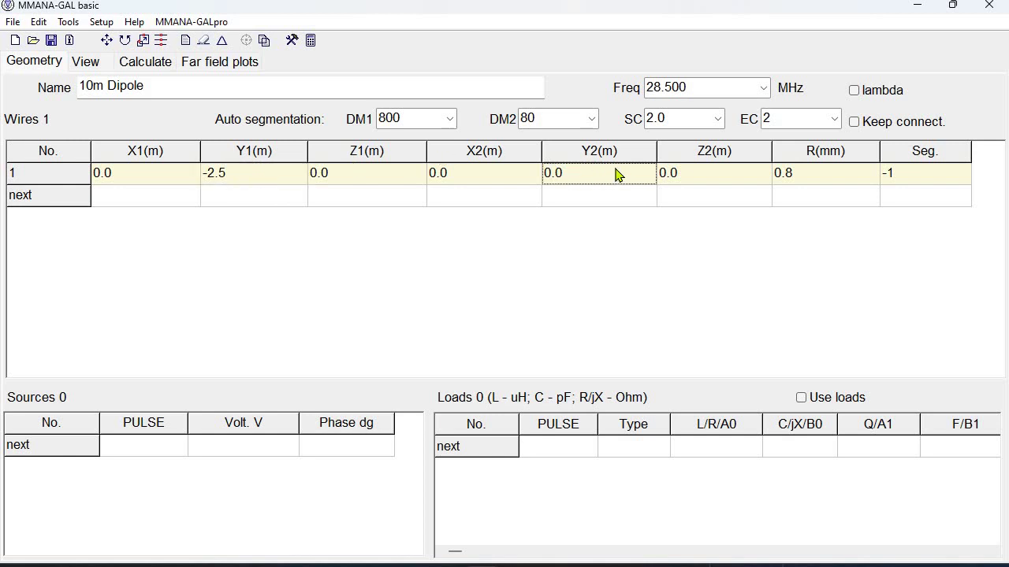
click(616, 169)
text(2.5)
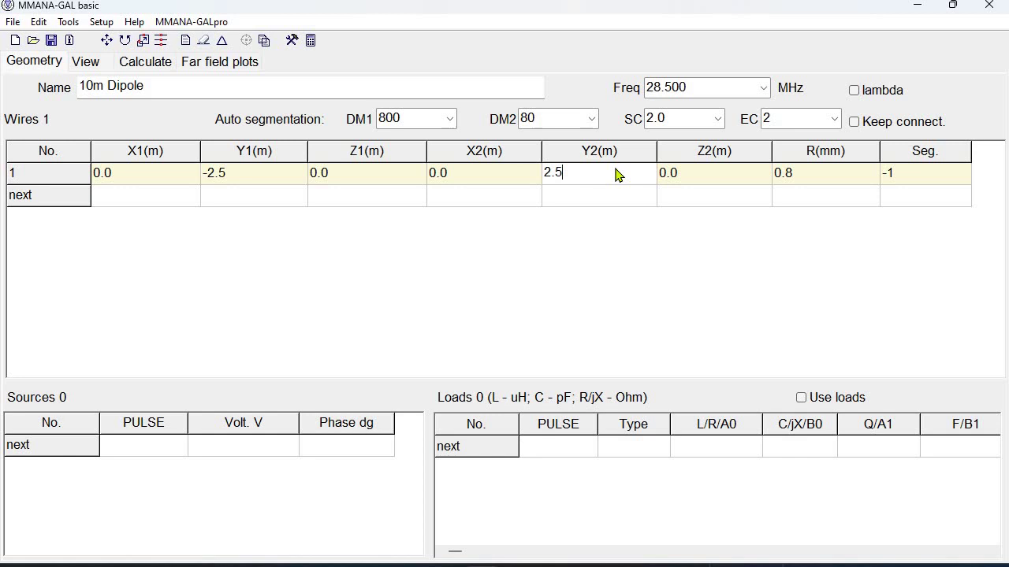
key(Return)
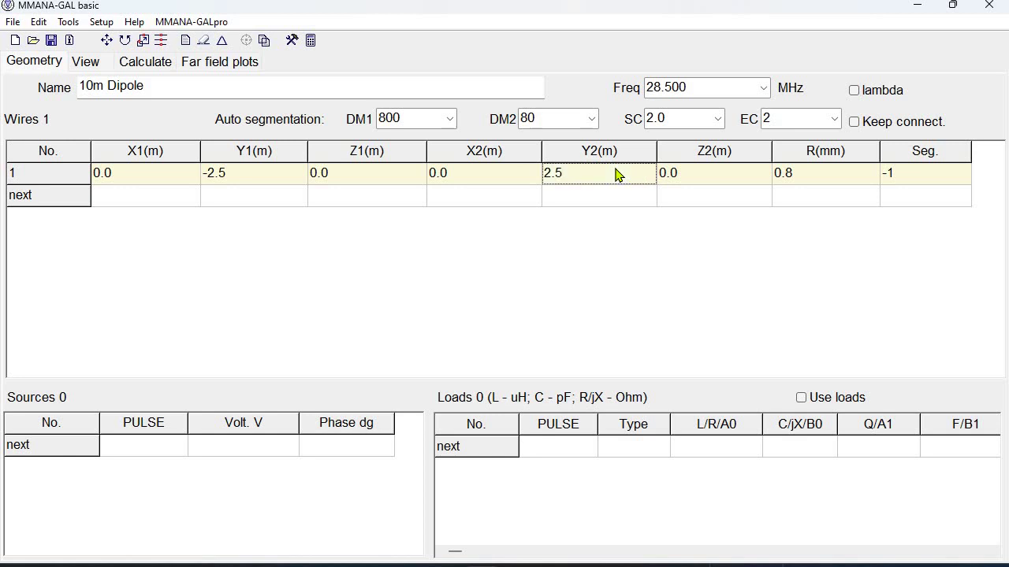
- Rotate the 3-D view and place the feed source at the centre of wire 1
click(87, 63)
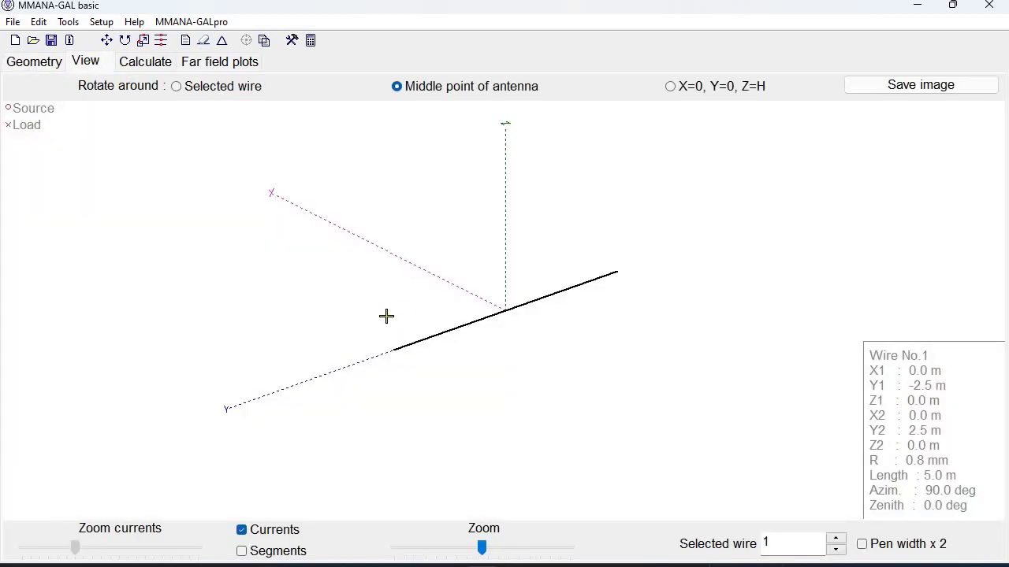
mouse_move(376, 313)
mouse_down()
mouse_move(368, 311)
mouse_move(520, 326)
mouse_up()
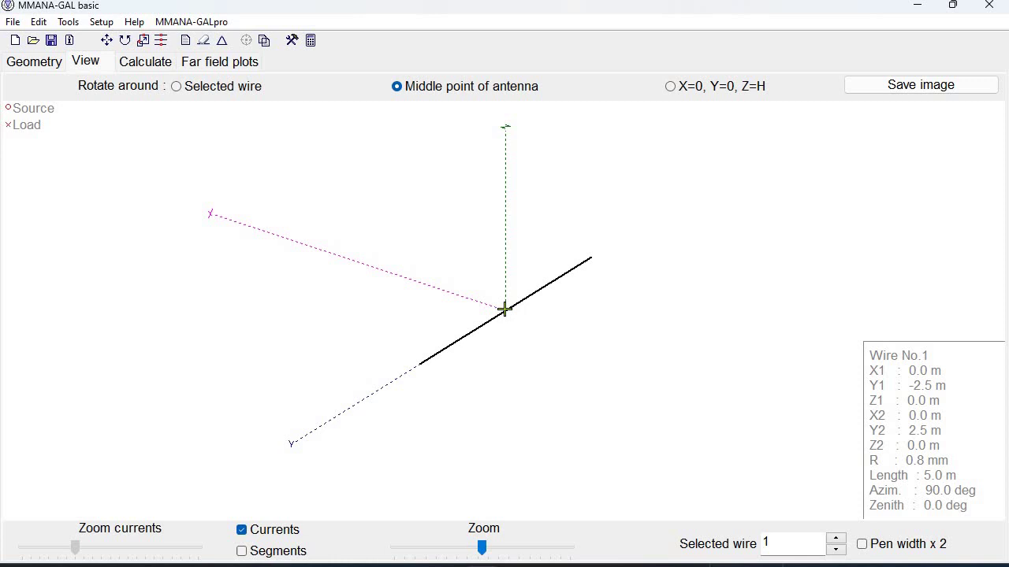
right_click(505, 316)
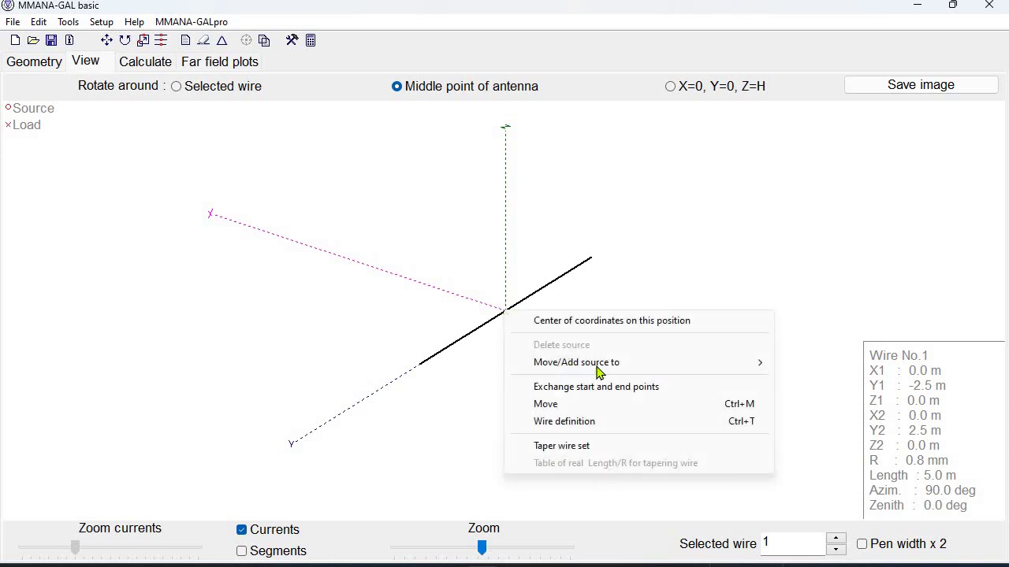
mouse_move(669, 371)
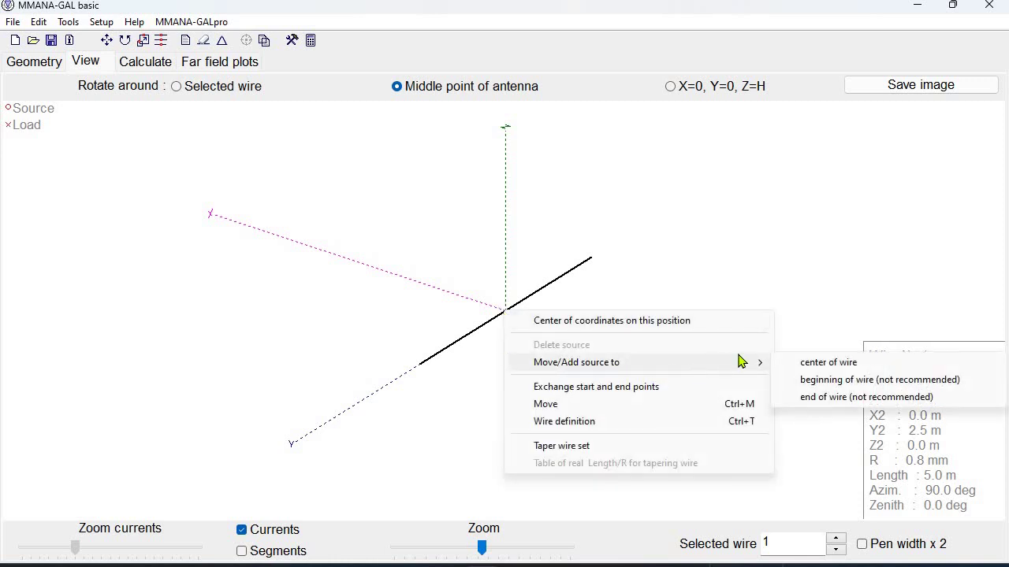
click(802, 361)
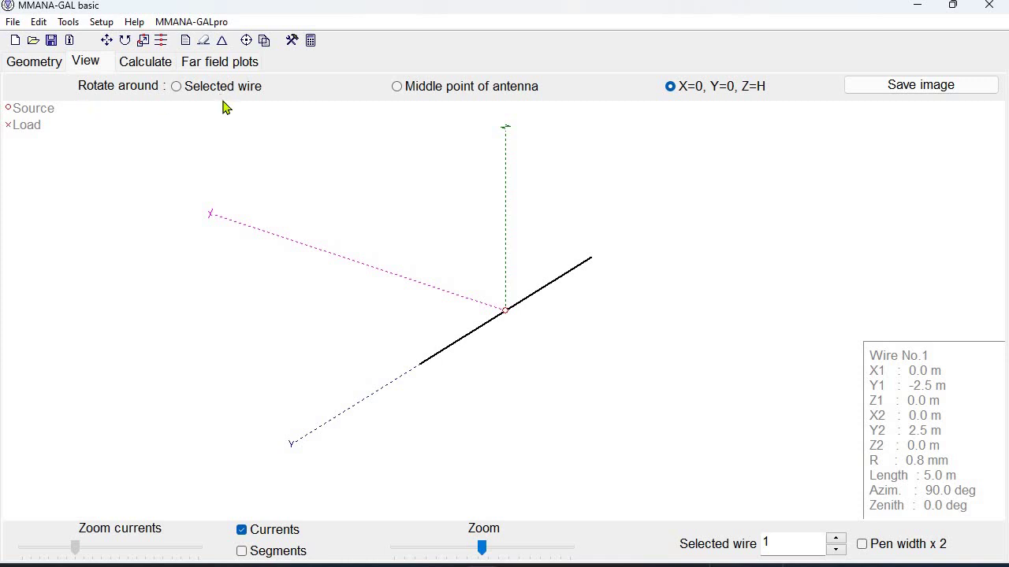
- Use real ground with default settings and Cu wire material for the calculation
click(145, 63)
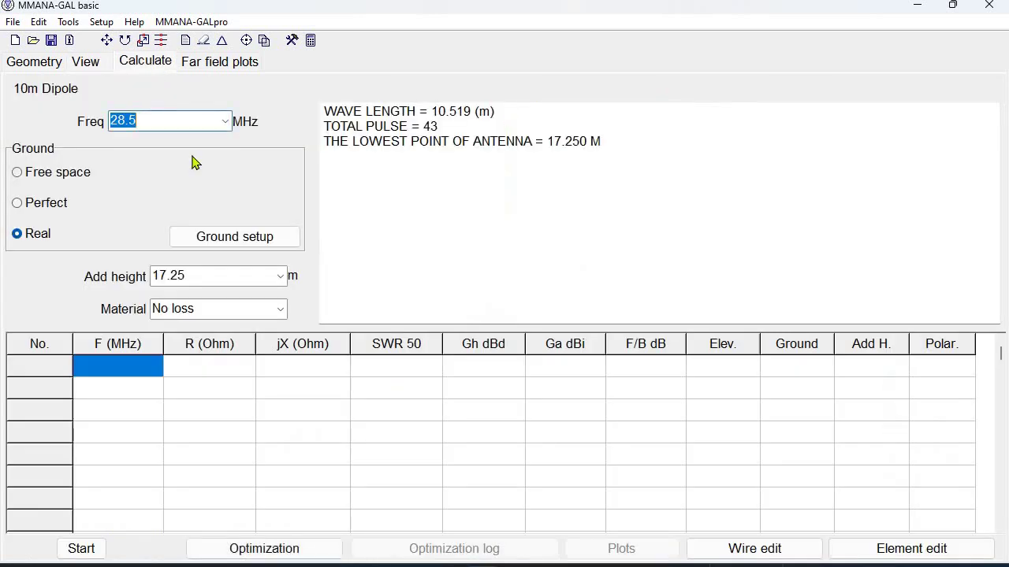
click(211, 239)
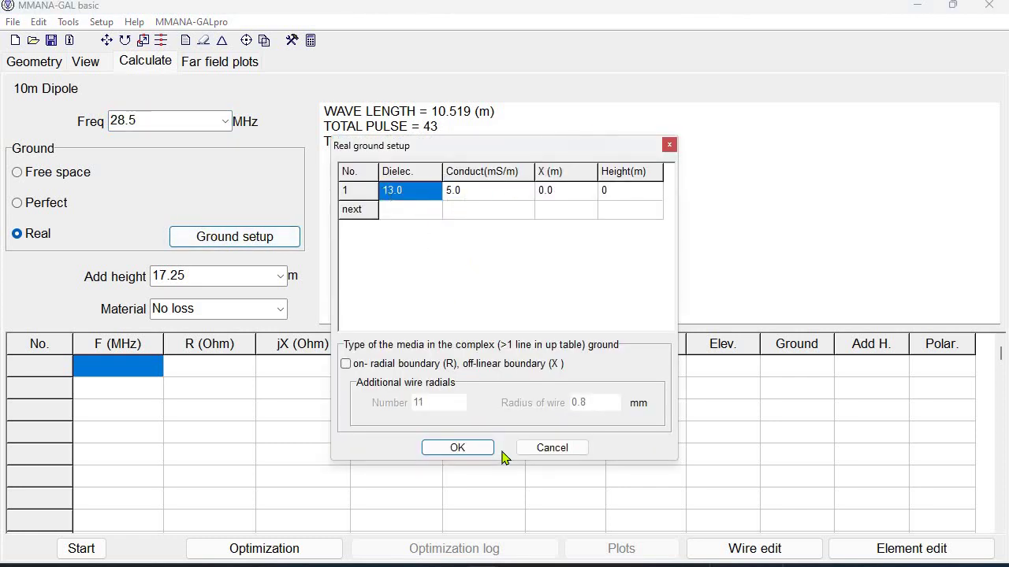
click(457, 448)
click(280, 311)
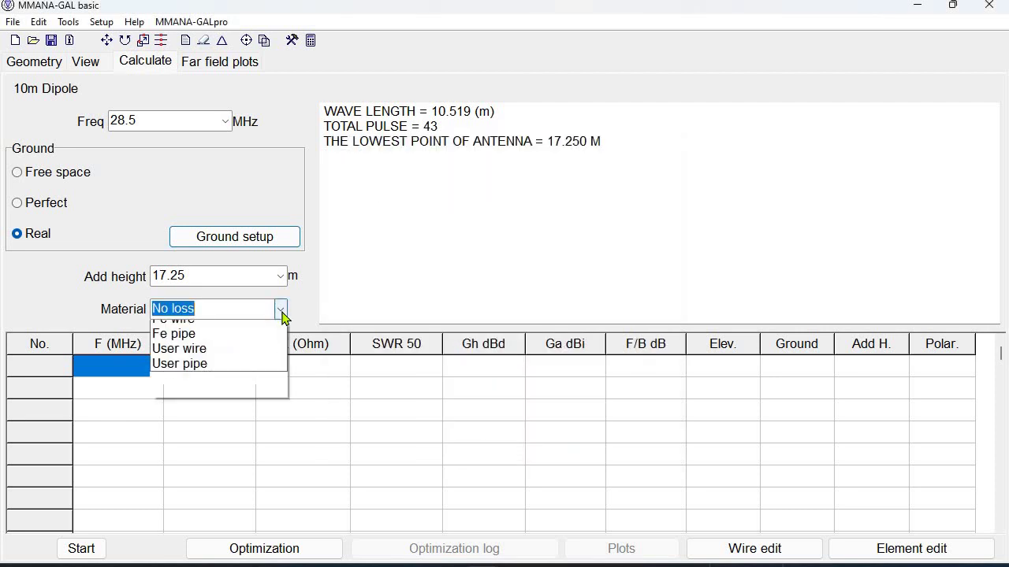
click(260, 345)
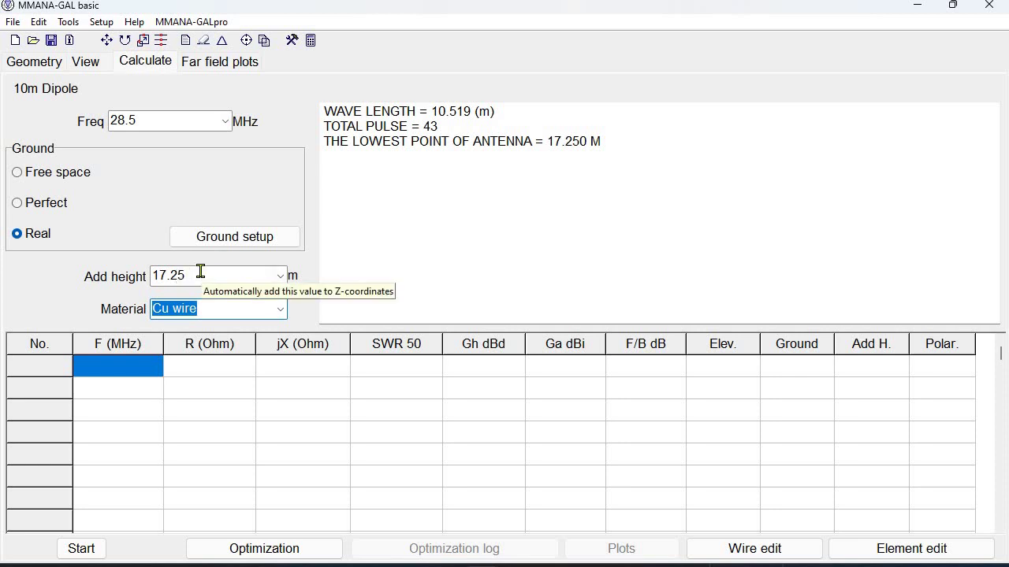
- Run the 28.5 MHz calculation, giving 64.34−j23.55 Ω, SWR 1.62 and 8.02 dBi
click(83, 549)
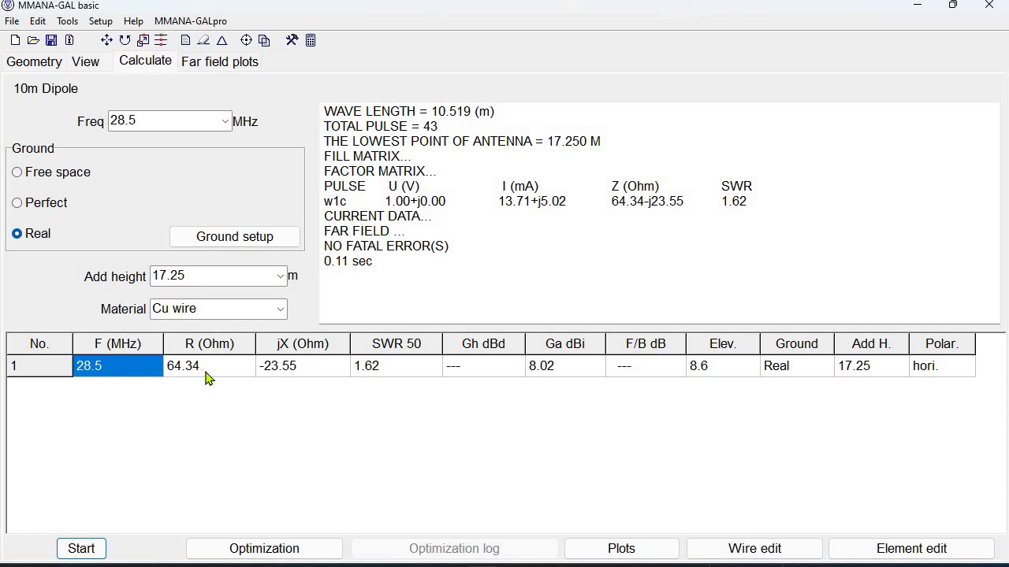
- Show the far-field plots and read elevation-lobe gain at 5°, 6° and the 8° peak
click(229, 62)
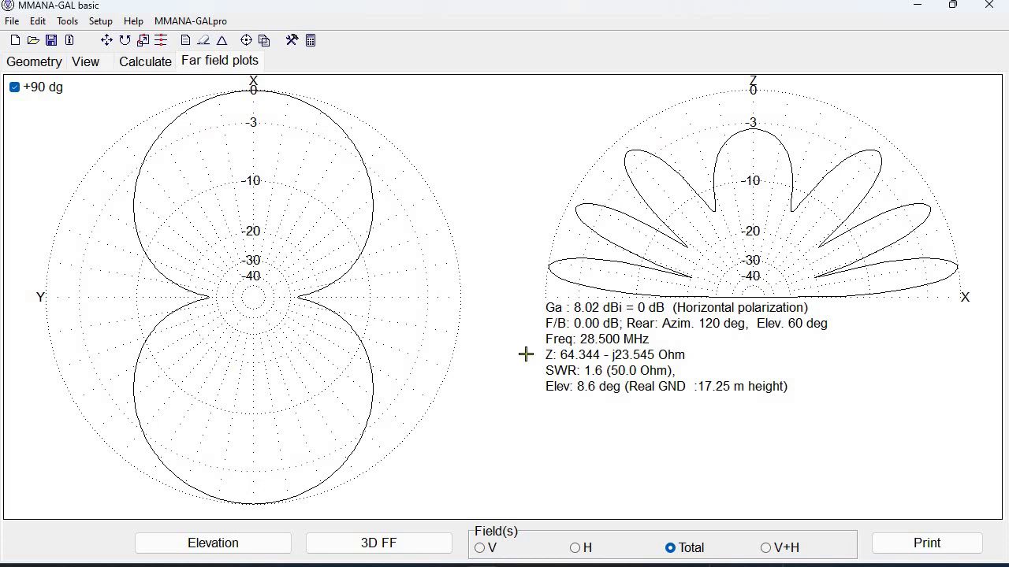
click(941, 280)
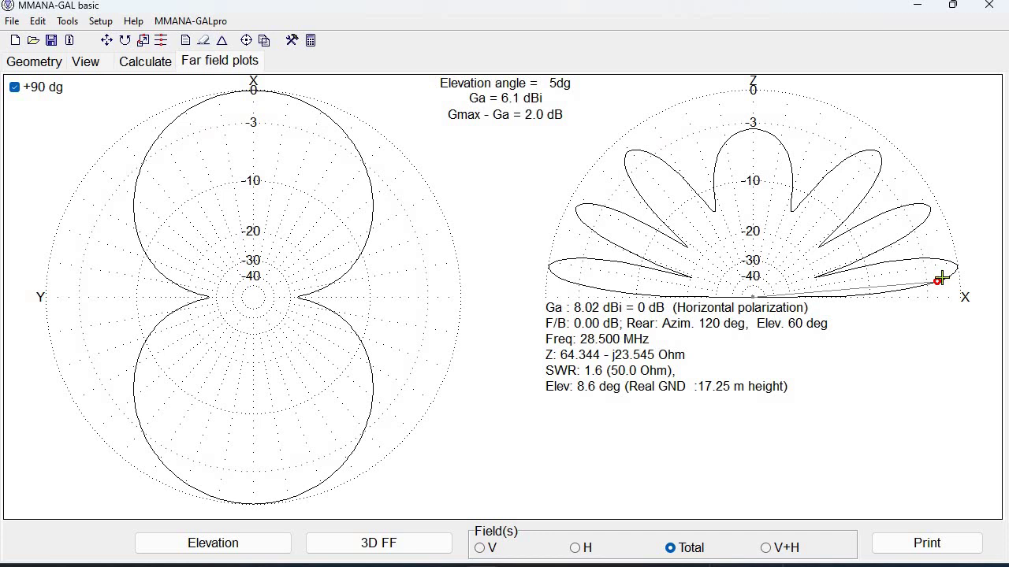
drag(945, 270, 950, 267)
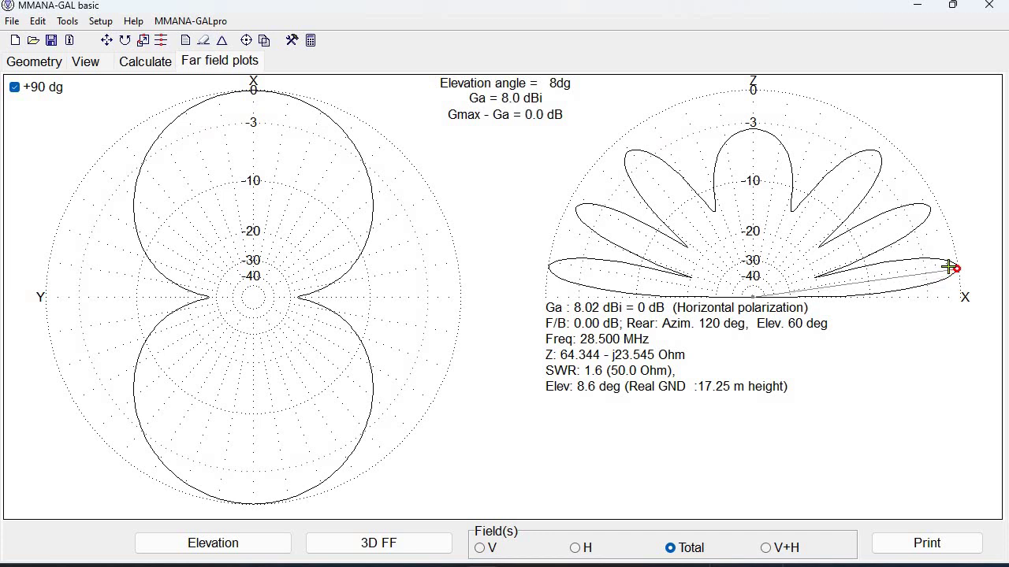
click(945, 275)
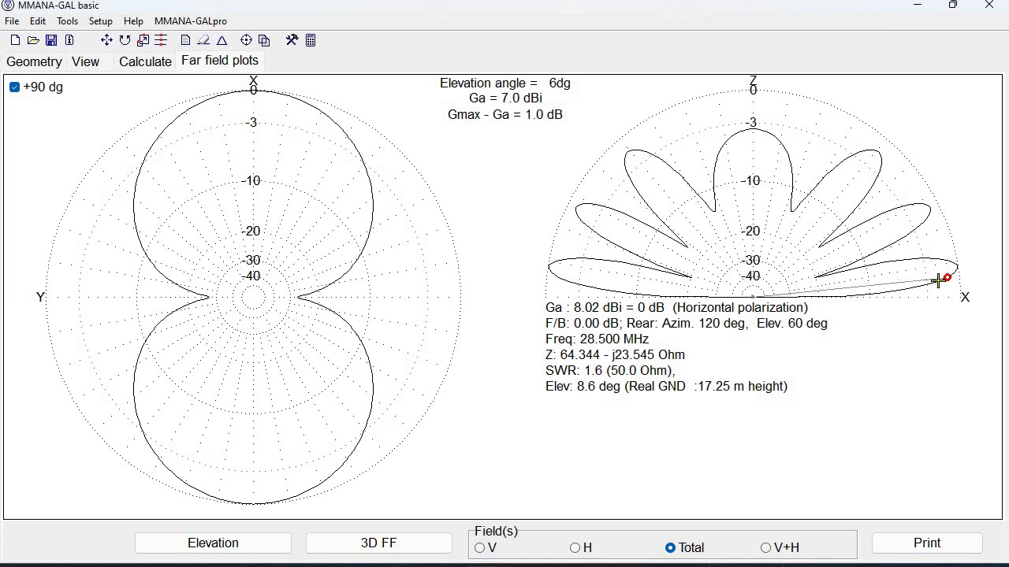
click(938, 280)
click(938, 281)
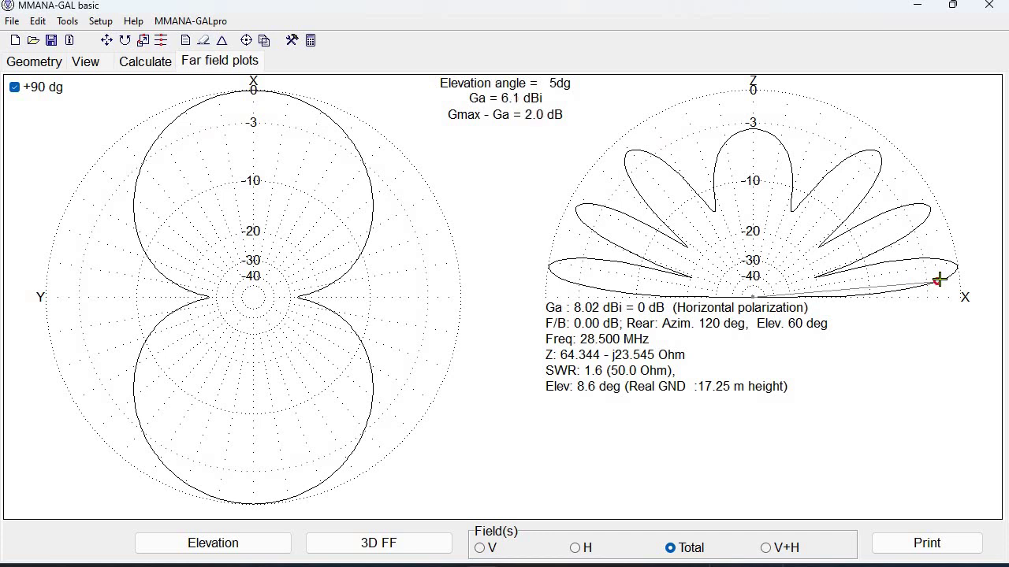
click(945, 270)
click(947, 268)
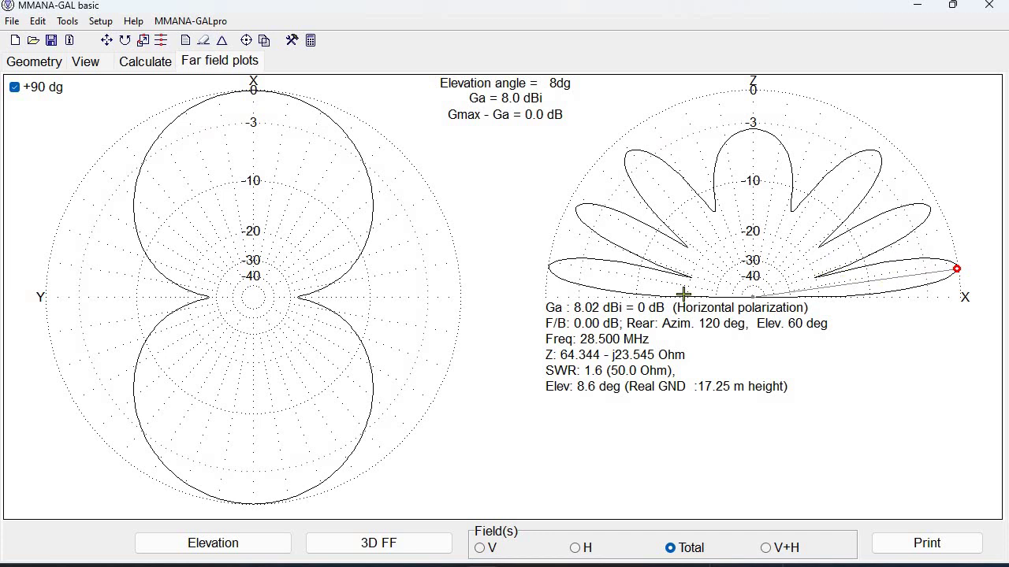
- Redraw the azimuth pattern at 5° elevation and read the gain toward the rear
click(213, 543)
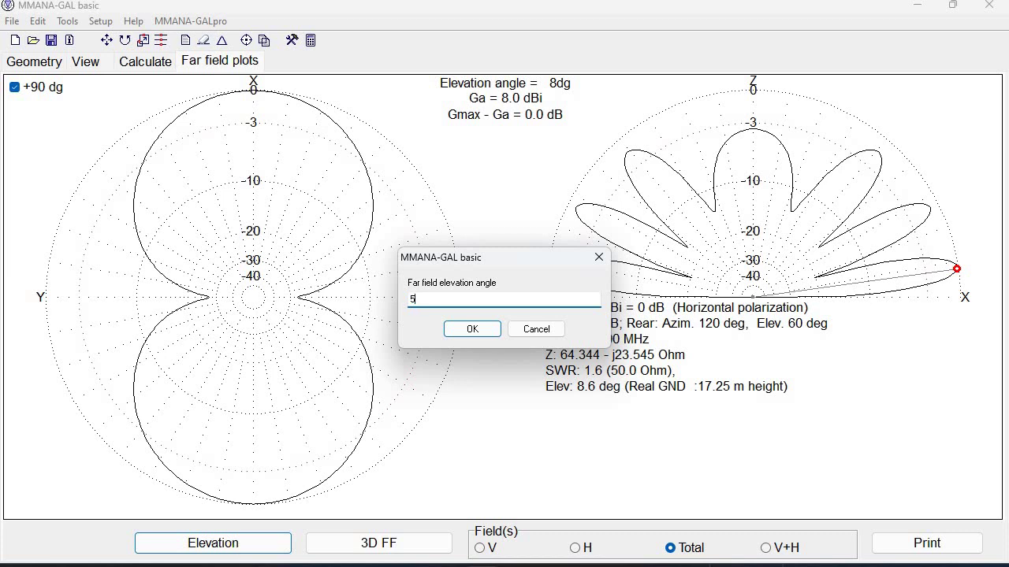
click(472, 328)
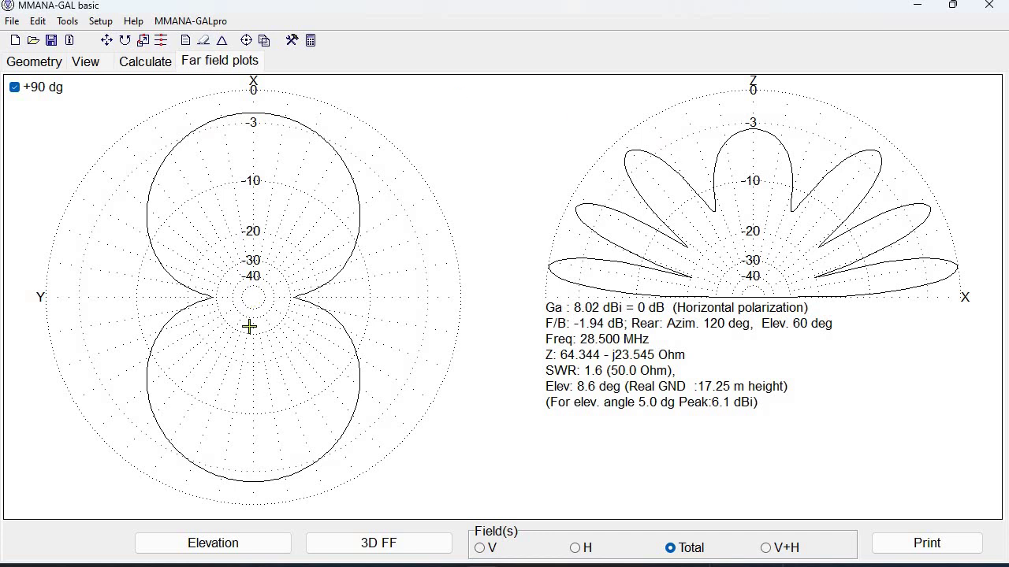
drag(250, 326, 252, 339)
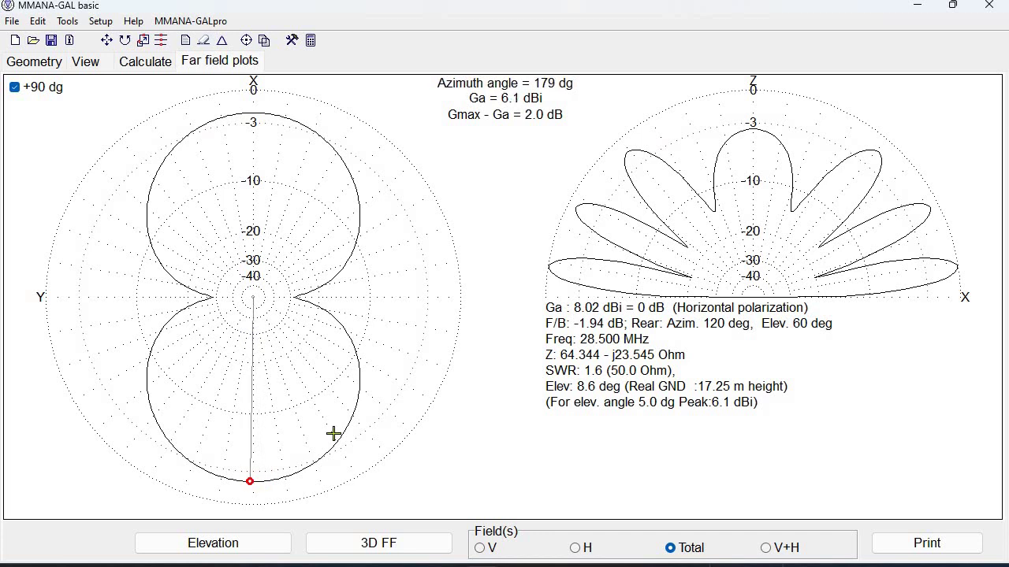
click(383, 542)
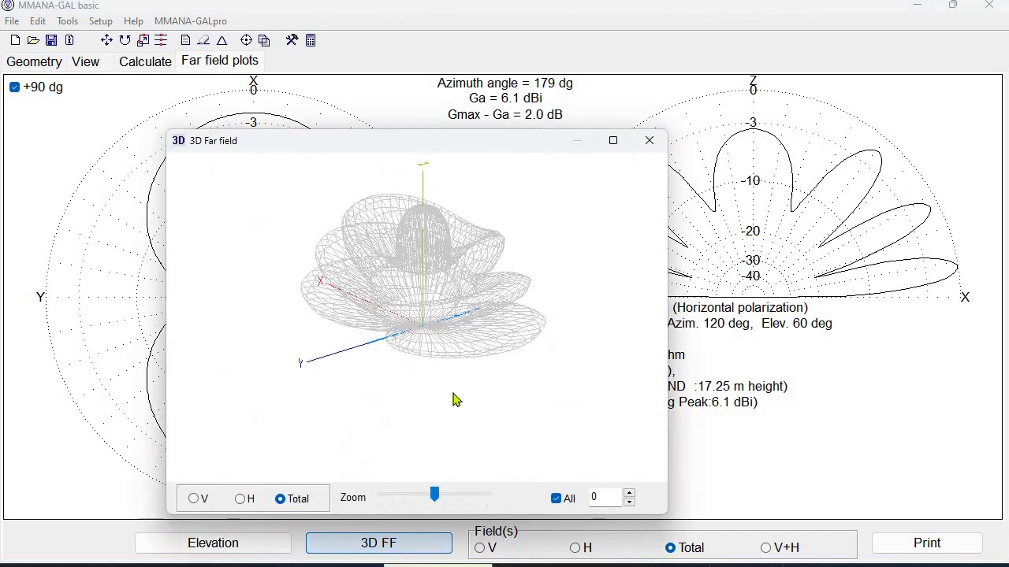
drag(461, 395, 313, 328)
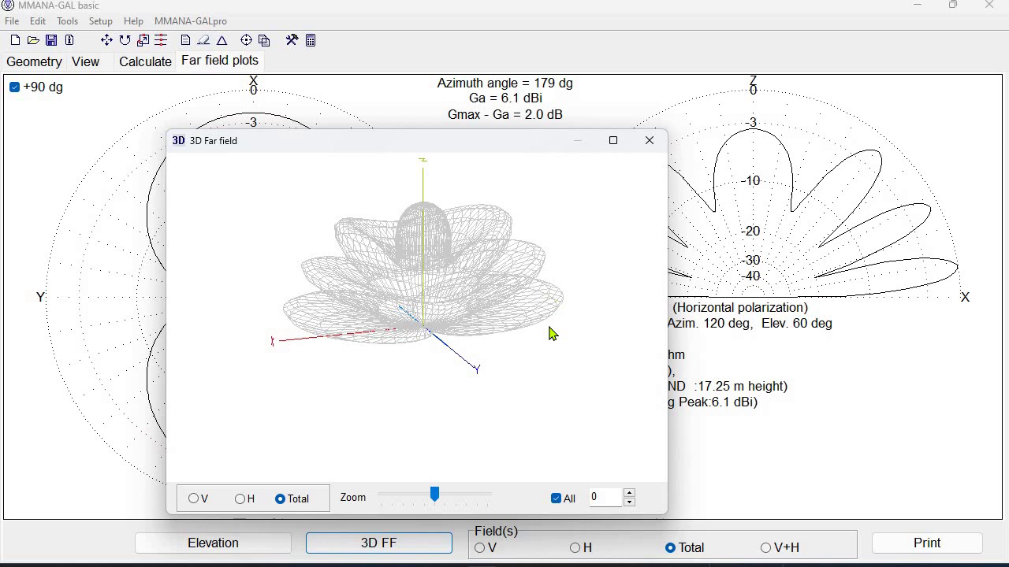
drag(528, 349, 549, 332)
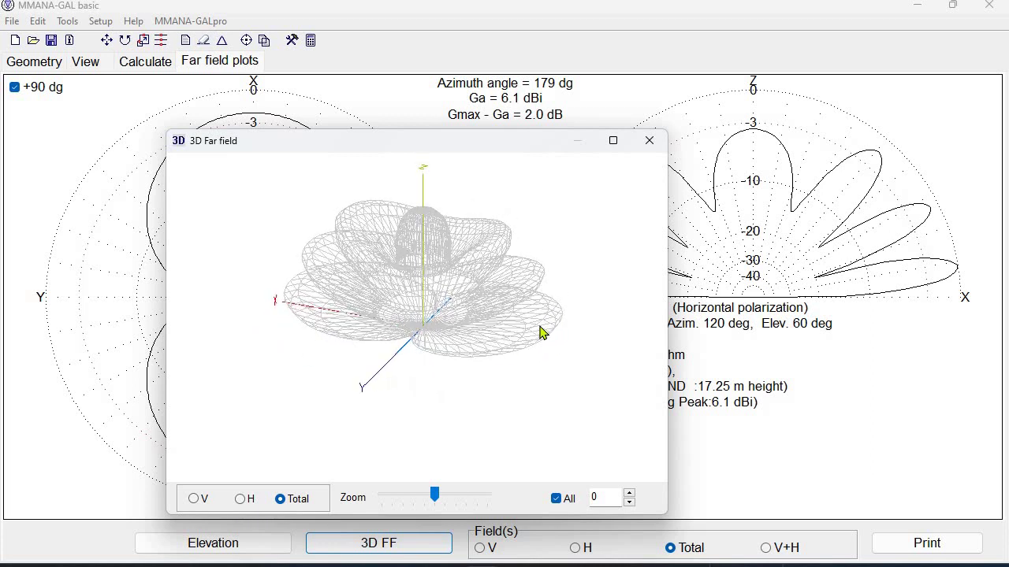
mouse_move(520, 370)
mouse_down()
mouse_move(517, 380)
mouse_move(528, 379)
mouse_up()
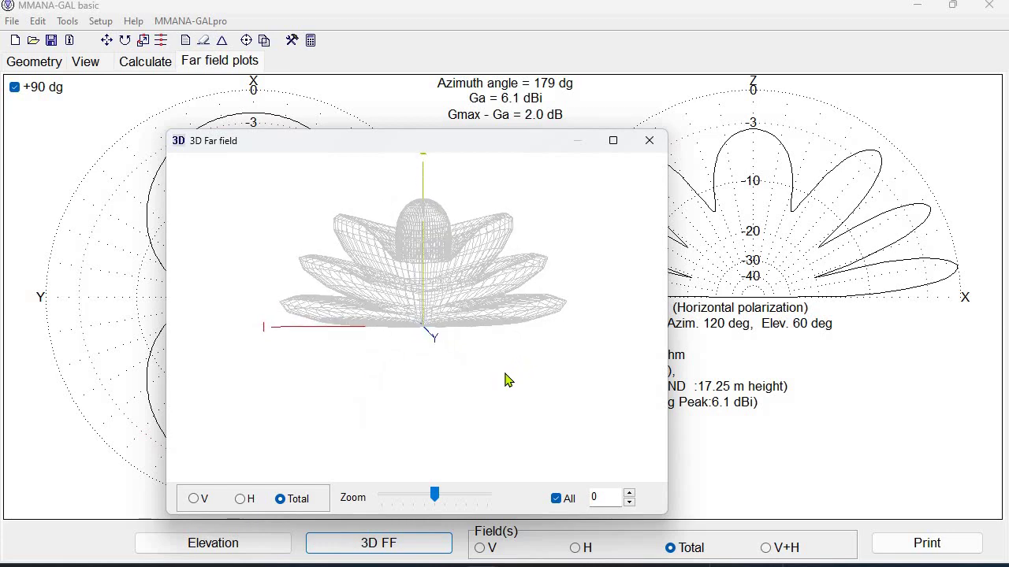
drag(507, 372, 608, 187)
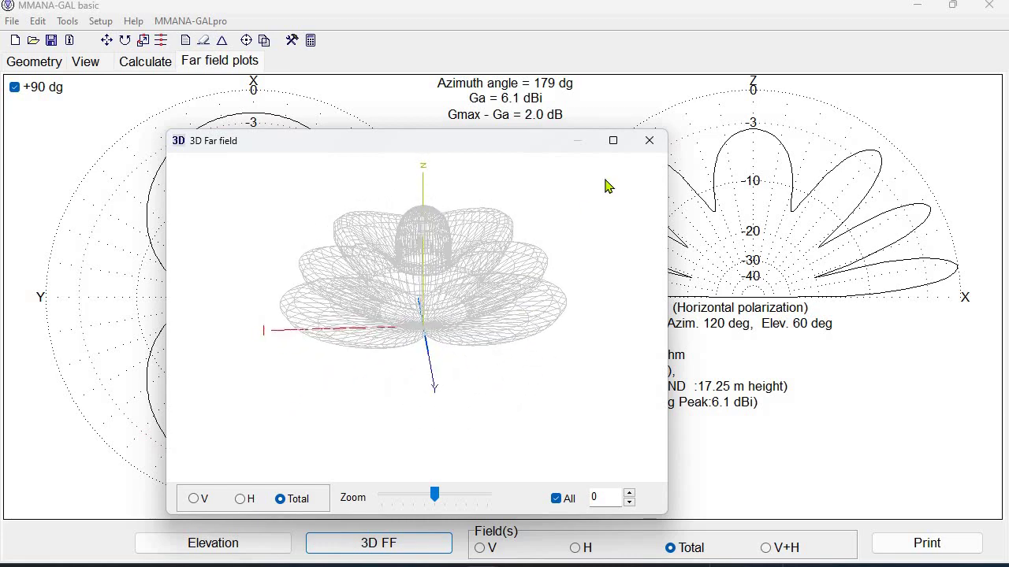
click(649, 141)
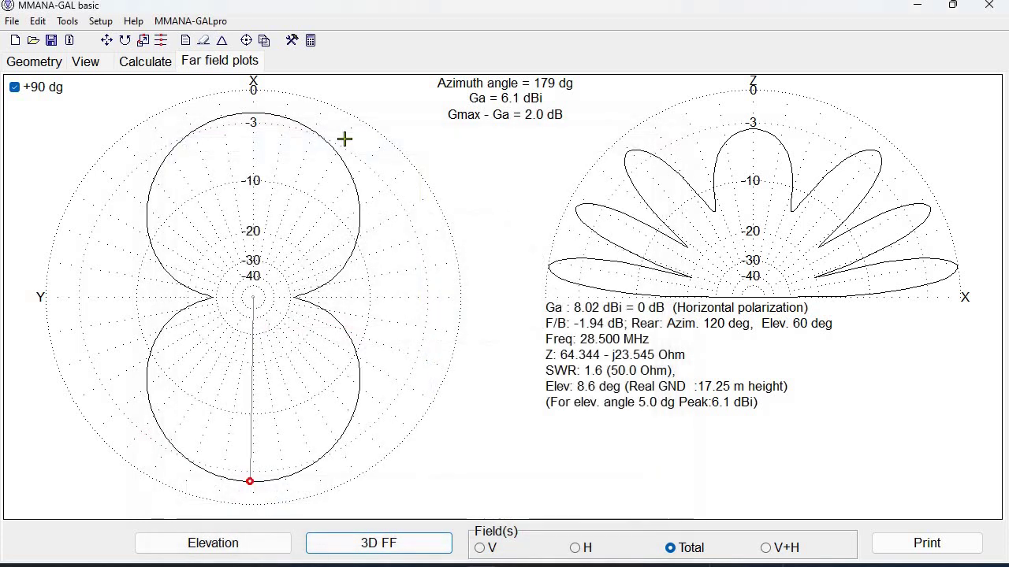
- Flip through the Calculate, Geometry and View pages, ending on the calculation results
click(157, 68)
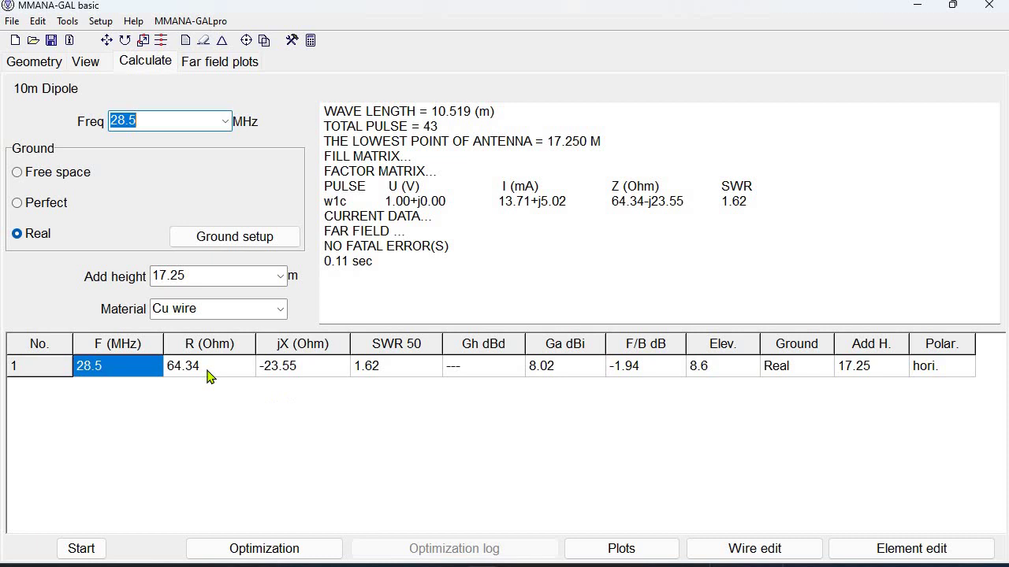
click(35, 62)
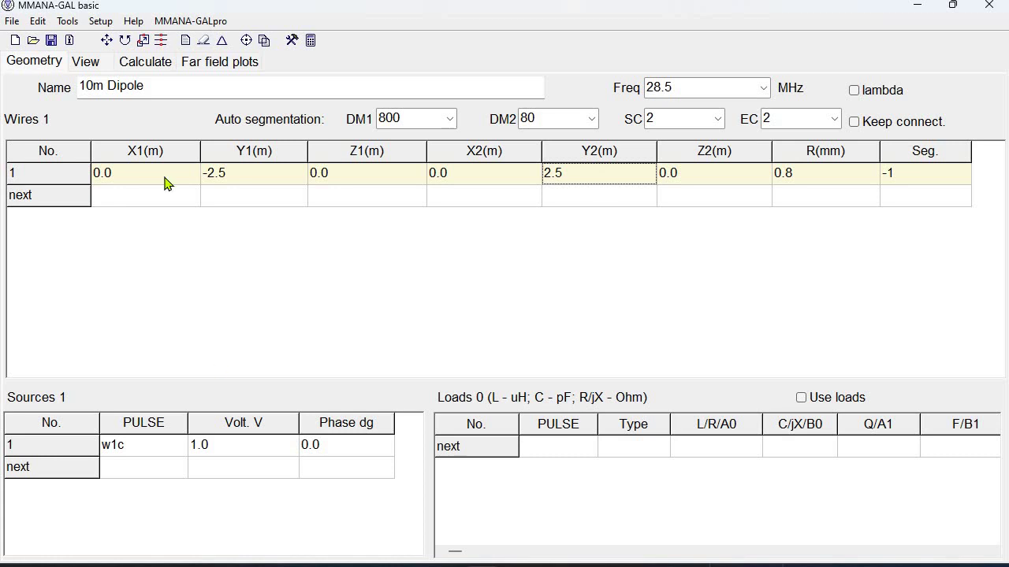
click(92, 71)
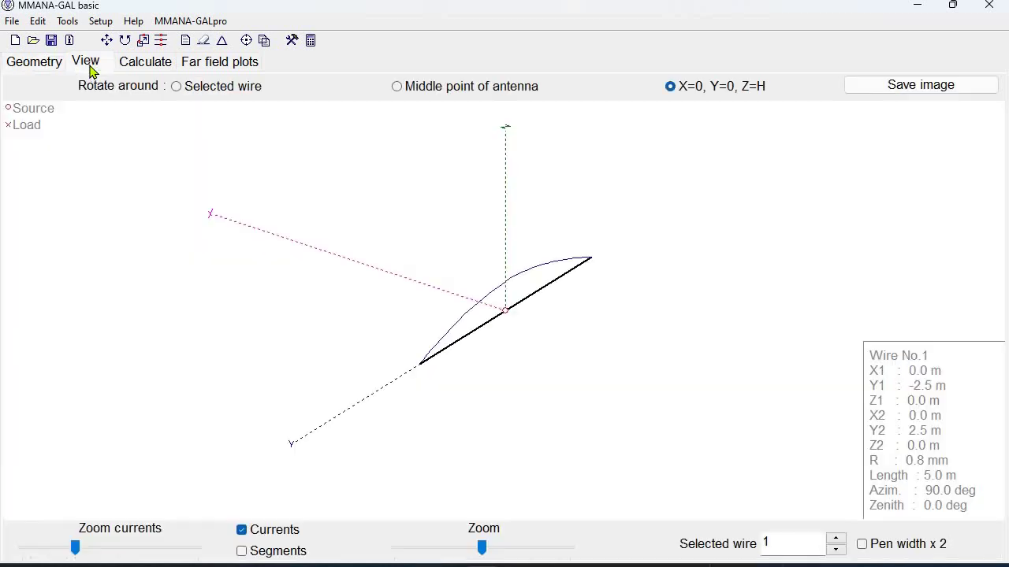
click(156, 69)
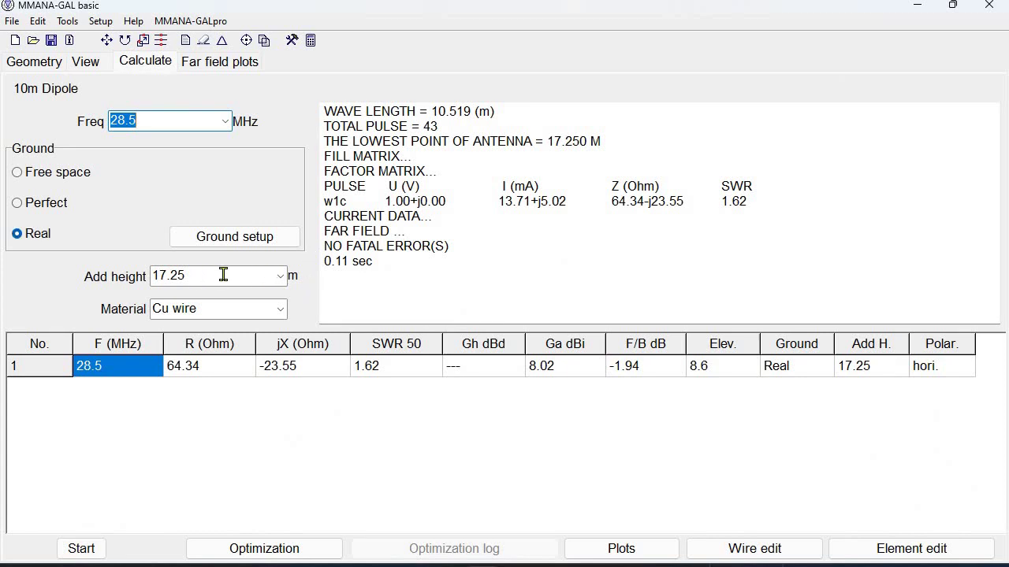